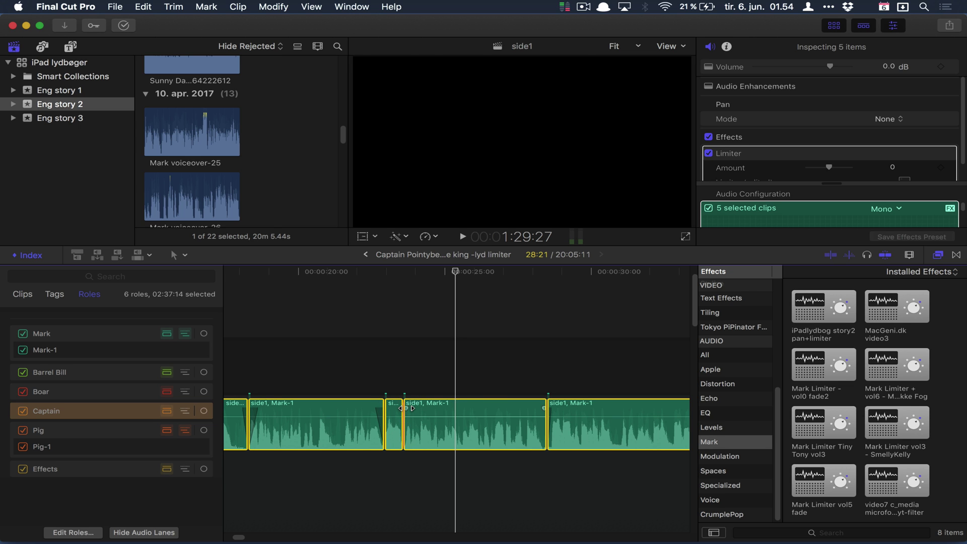
# Try trimming the edit points between clips and lengthen the middle clip's fade-in
pyautogui.moveTo(406, 408); pyautogui.dragTo(407, 408)
pyautogui.moveTo(546, 408); pyautogui.dragTo(535, 408)
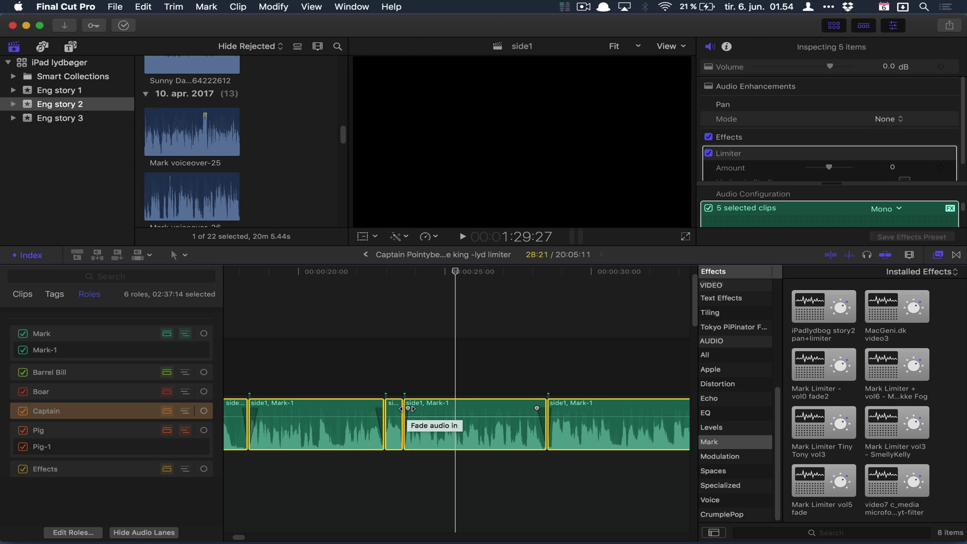
pyautogui.moveTo(408, 409); pyautogui.dragTo(409, 409)
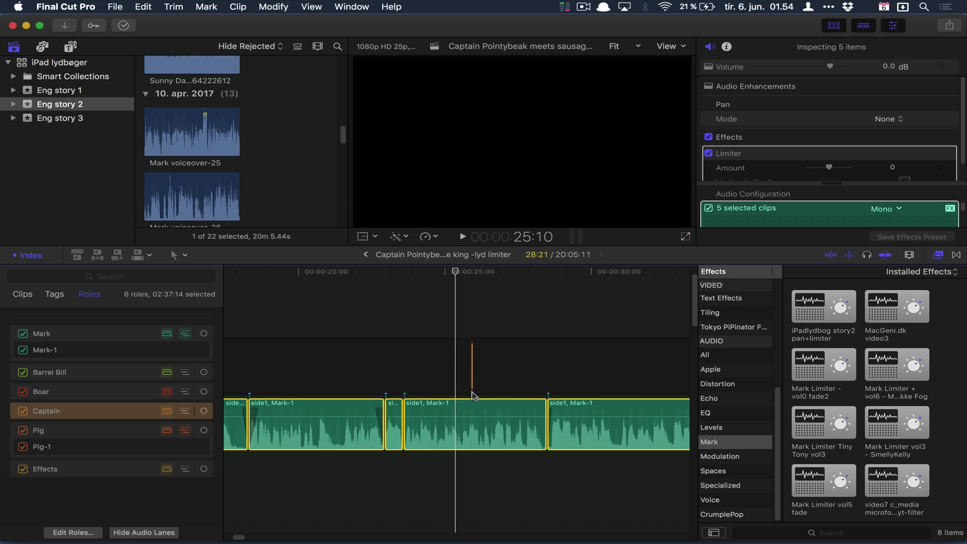
# Apply fades to all five selected clips, then select only the middle side1, Mark-1 clip
pyautogui.click(277, 6)
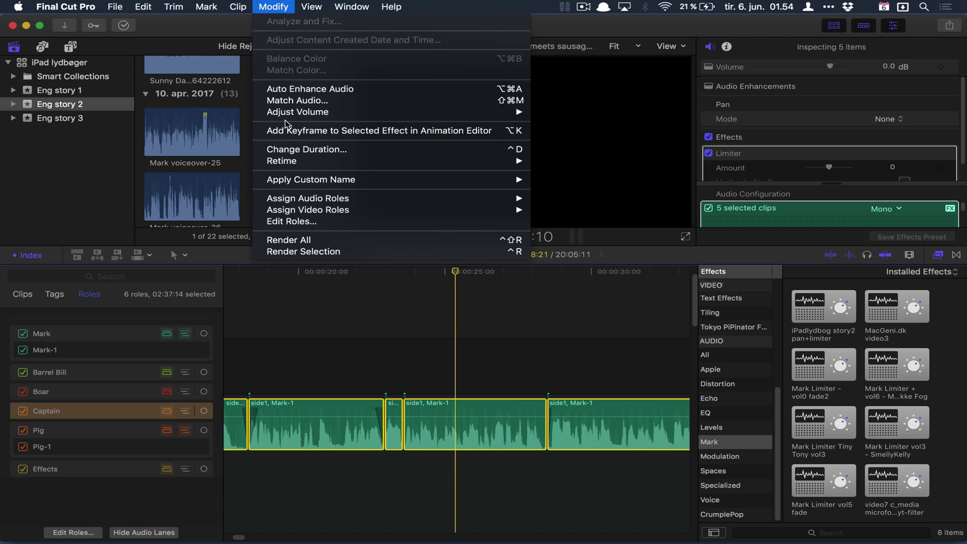
pyautogui.moveTo(291, 111)
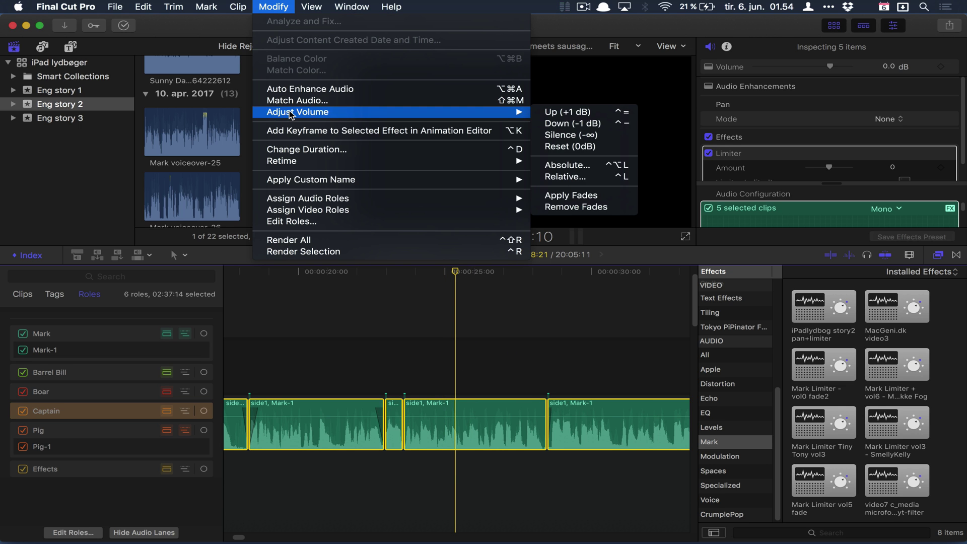
pyautogui.click(585, 198)
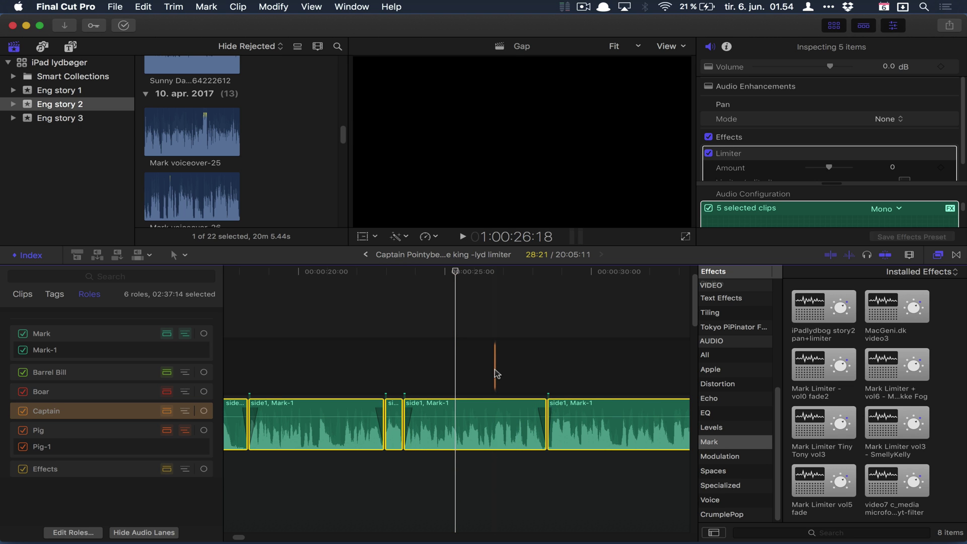
pyautogui.click(456, 380)
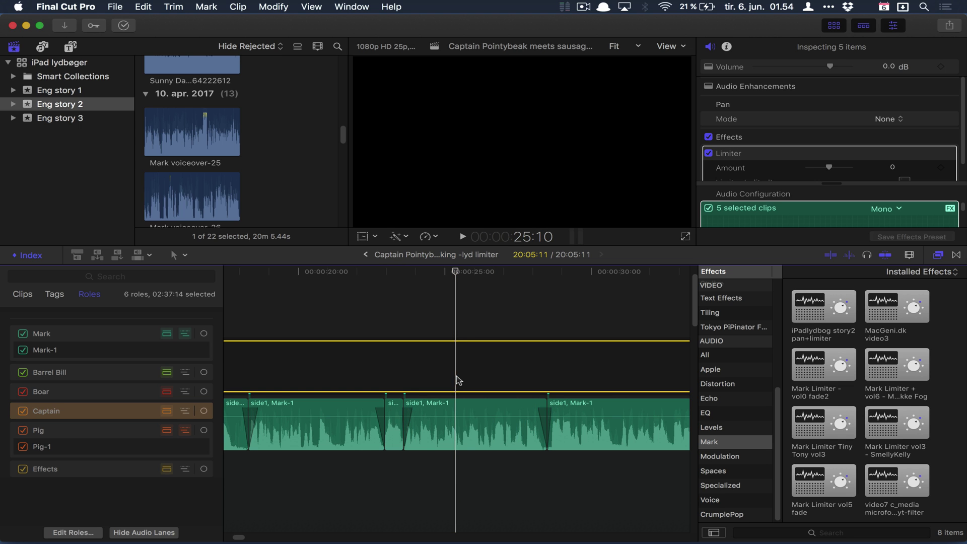
pyautogui.click(441, 440)
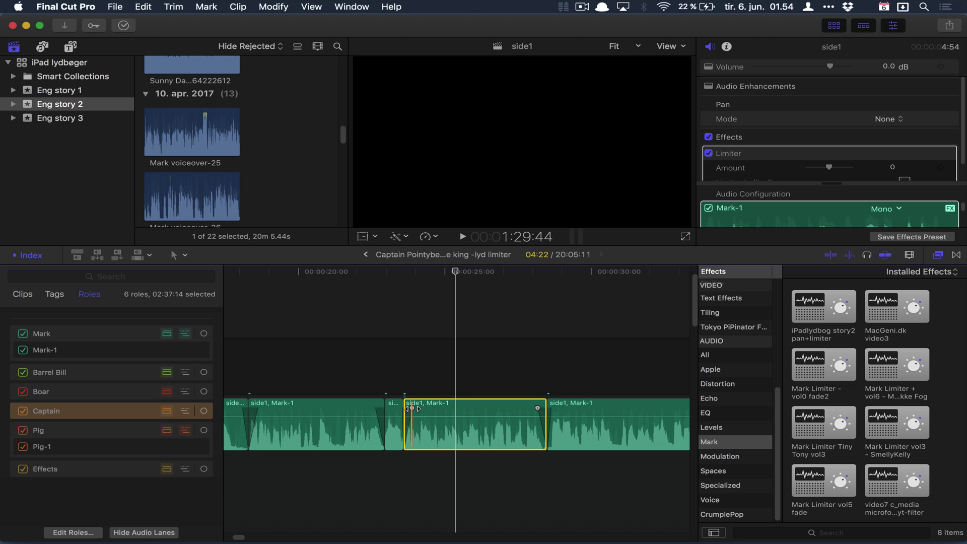
pyautogui.click(125, 6)
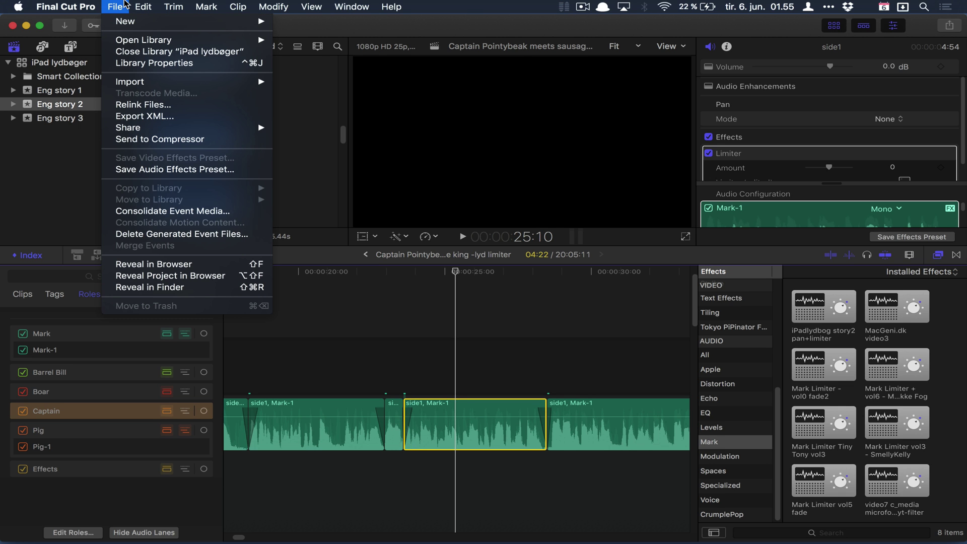
pyautogui.moveTo(75, 7)
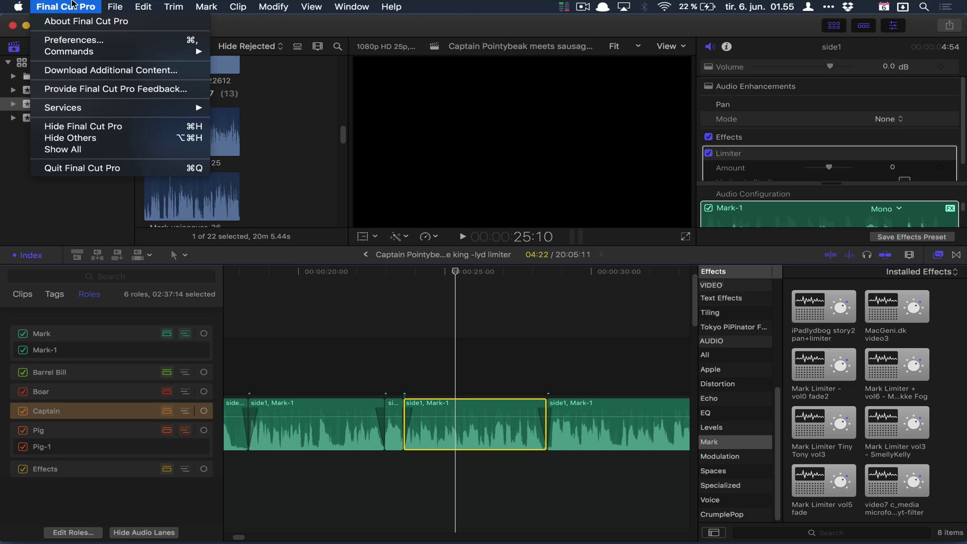
pyautogui.click(75, 42)
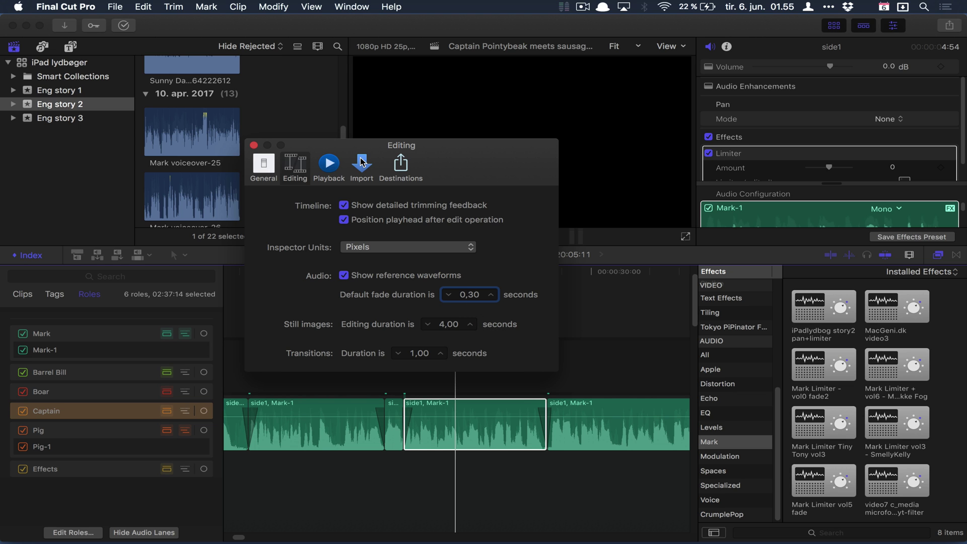
pyautogui.click(253, 145)
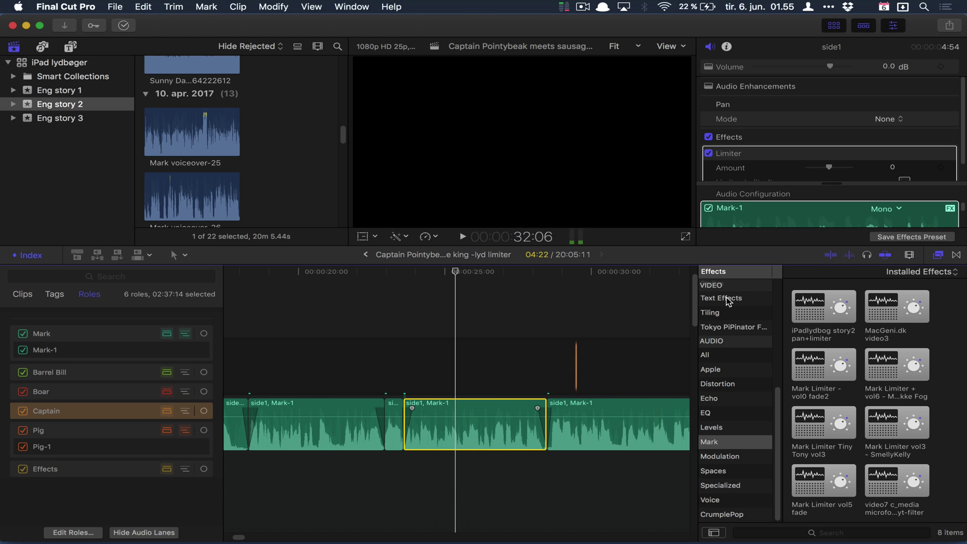
pyautogui.click(880, 176)
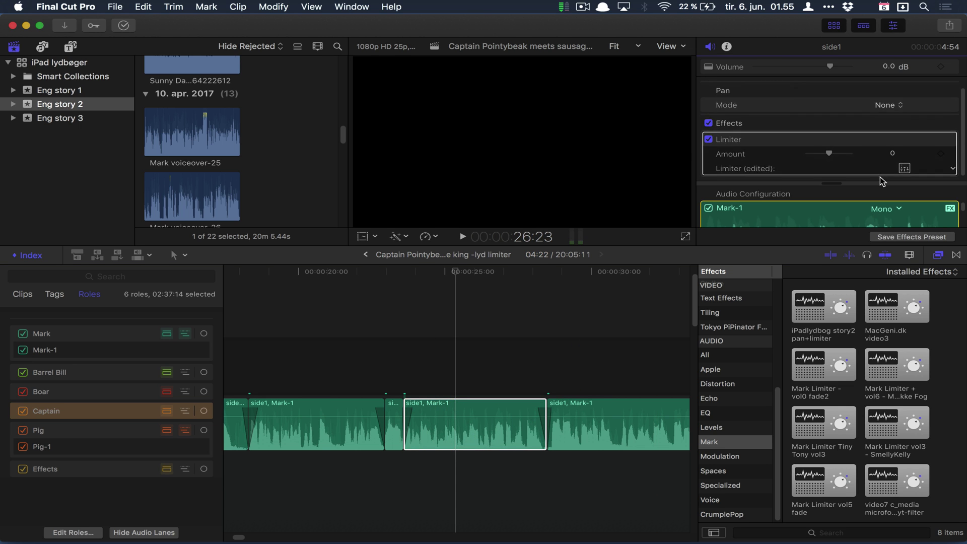
pyautogui.click(905, 164)
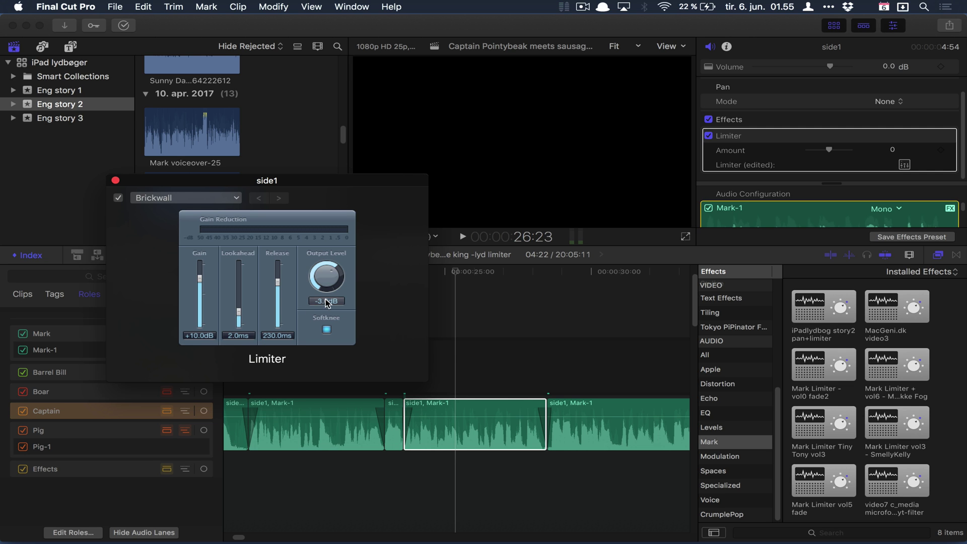
pyautogui.click(116, 181)
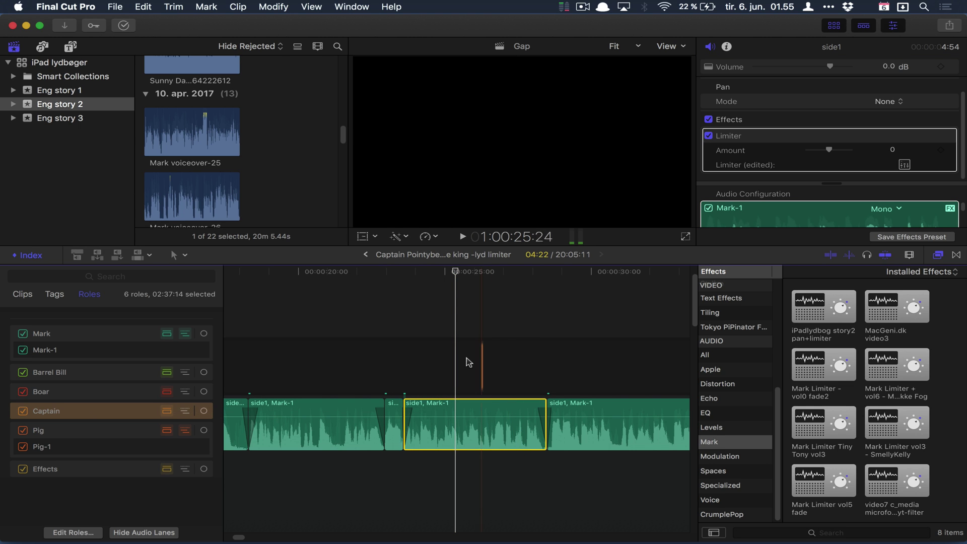
pyautogui.click(775, 171)
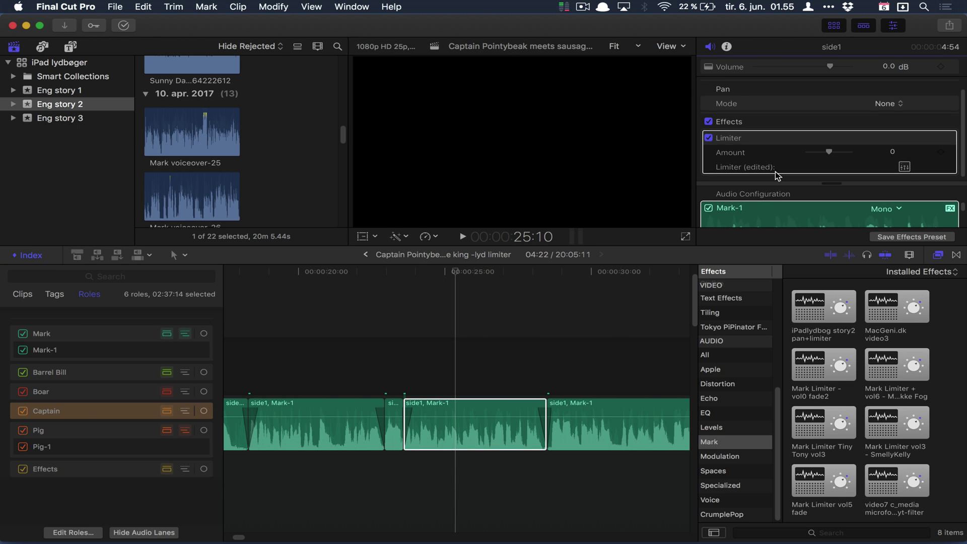
pyautogui.scroll(2, 775, 171)
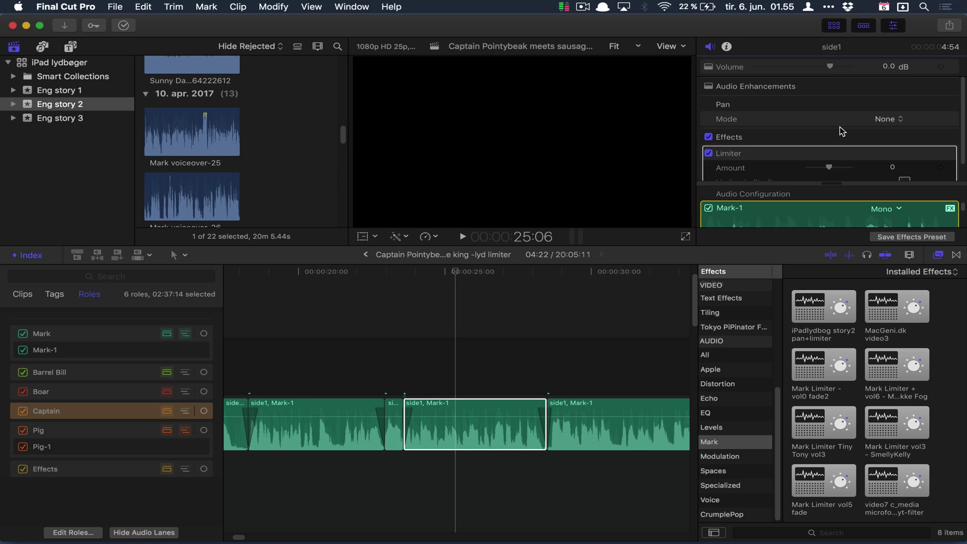
pyautogui.scroll(-2, 842, 131)
pyautogui.scroll(-1, 839, 126)
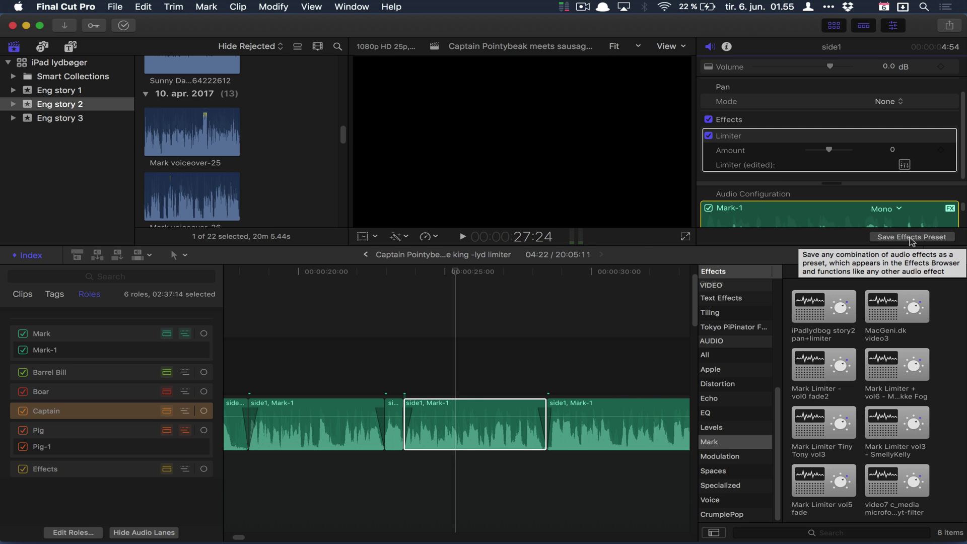
# Save the middle clip's Limiter effect as a new preset named 'Test'
pyautogui.click(910, 238)
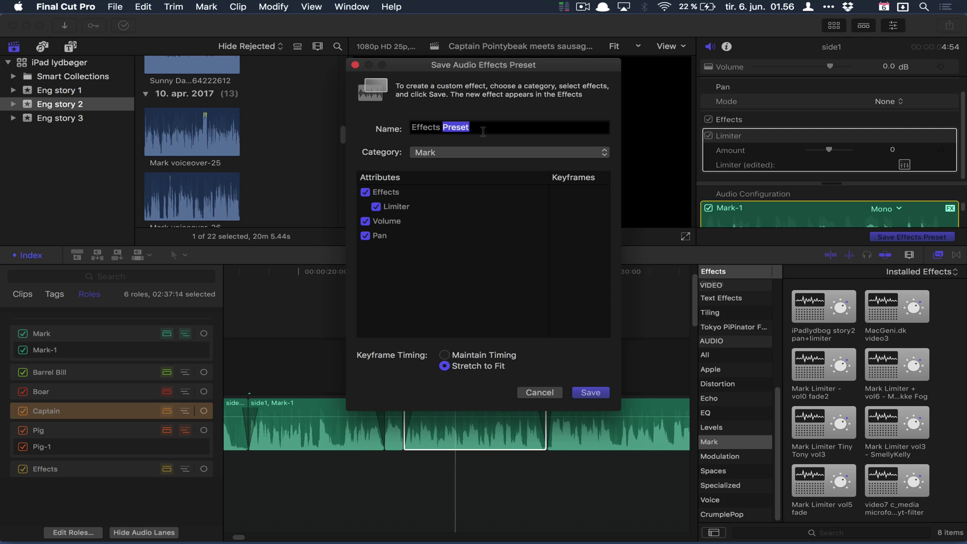
pyautogui.write('Test')
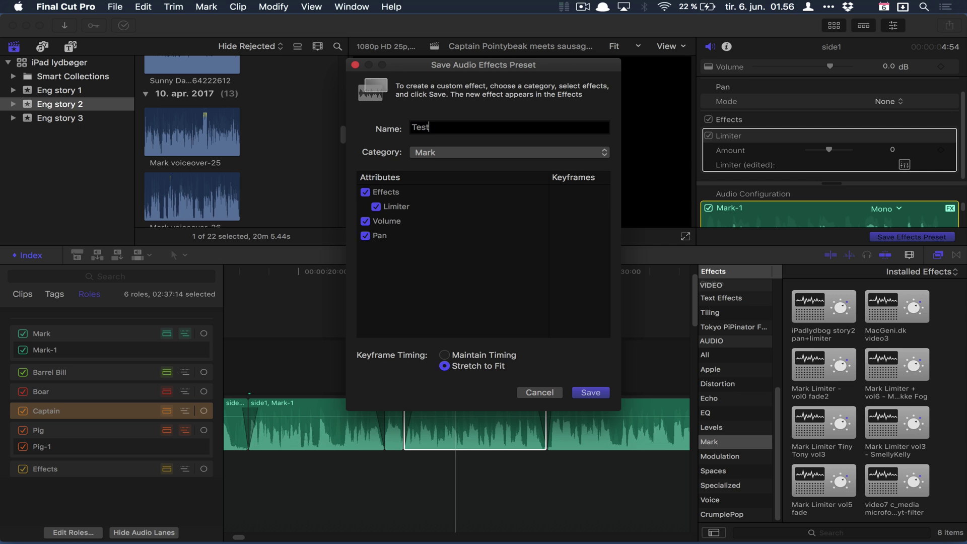
pyautogui.click(590, 392)
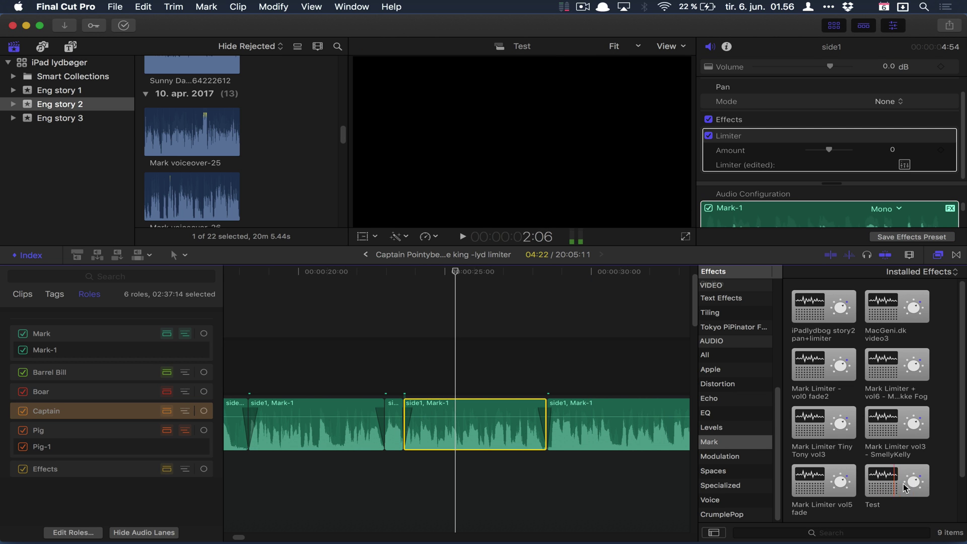
# Select all five audio clips in the timeline
pyautogui.click(940, 257)
pyautogui.click(939, 257)
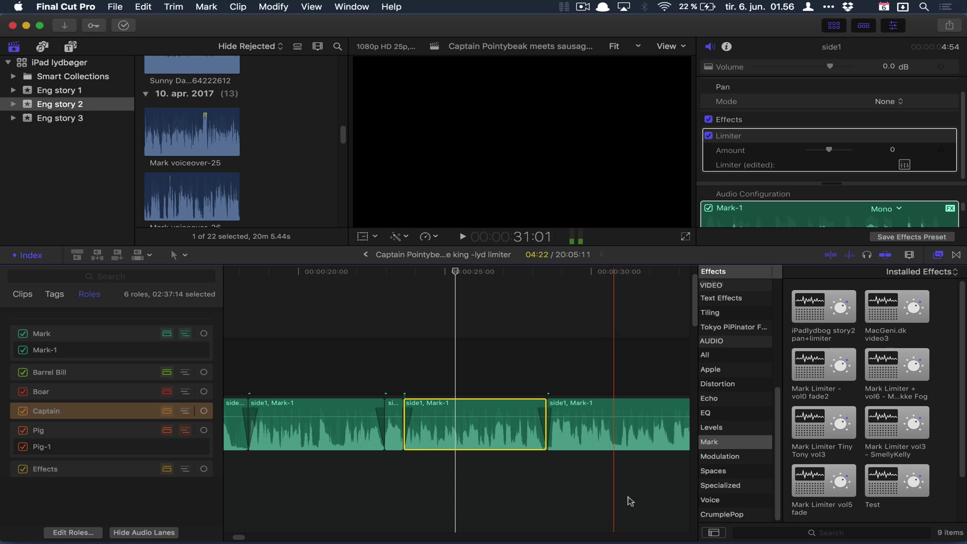
pyautogui.moveTo(644, 496); pyautogui.dragTo(235, 414)
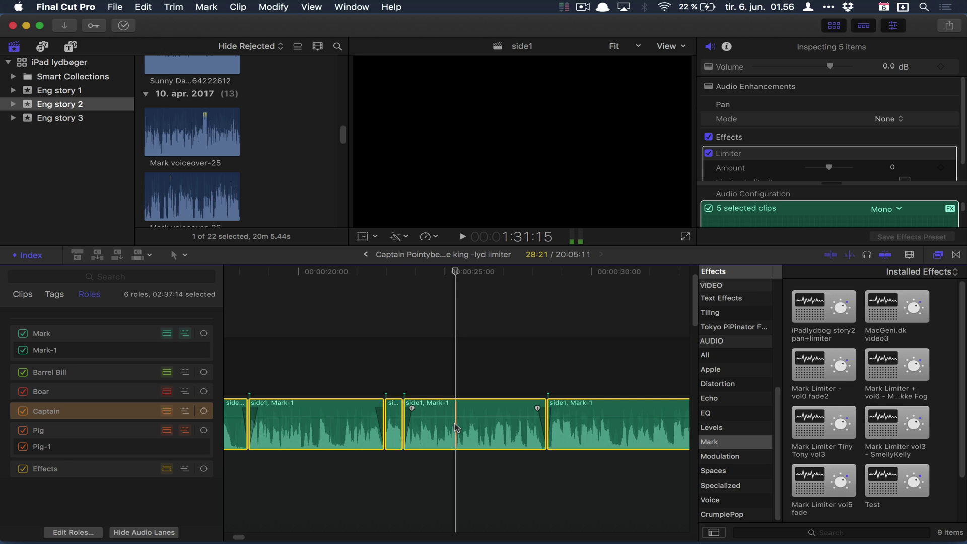
# Apply the Test effects preset from the Effects browser to the selected clips
pyautogui.click(911, 485)
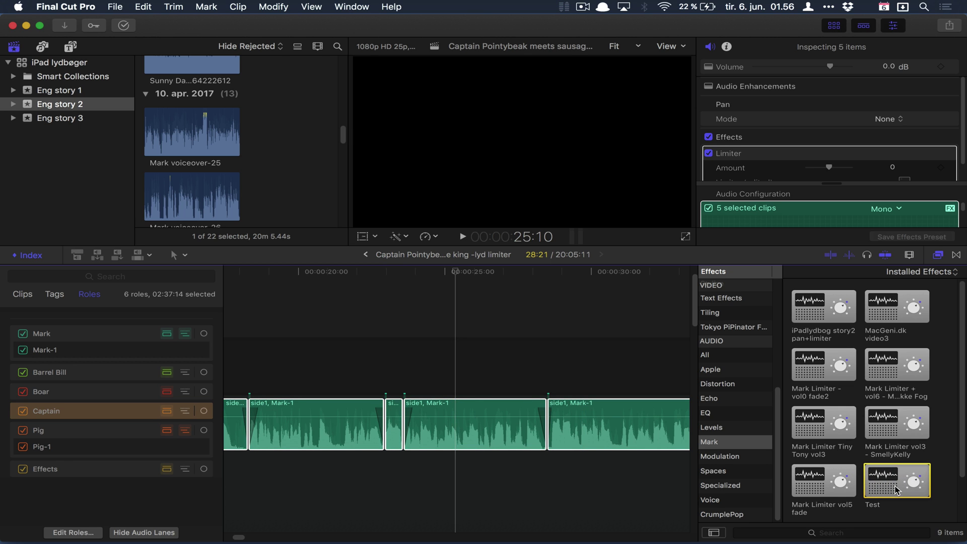
pyautogui.moveTo(897, 488); pyautogui.dragTo(471, 431)
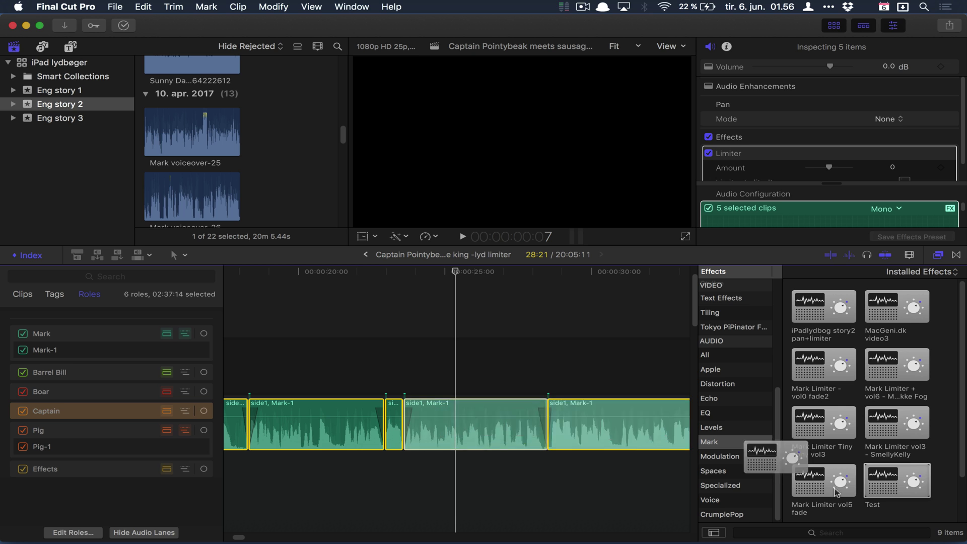
pyautogui.click(895, 485)
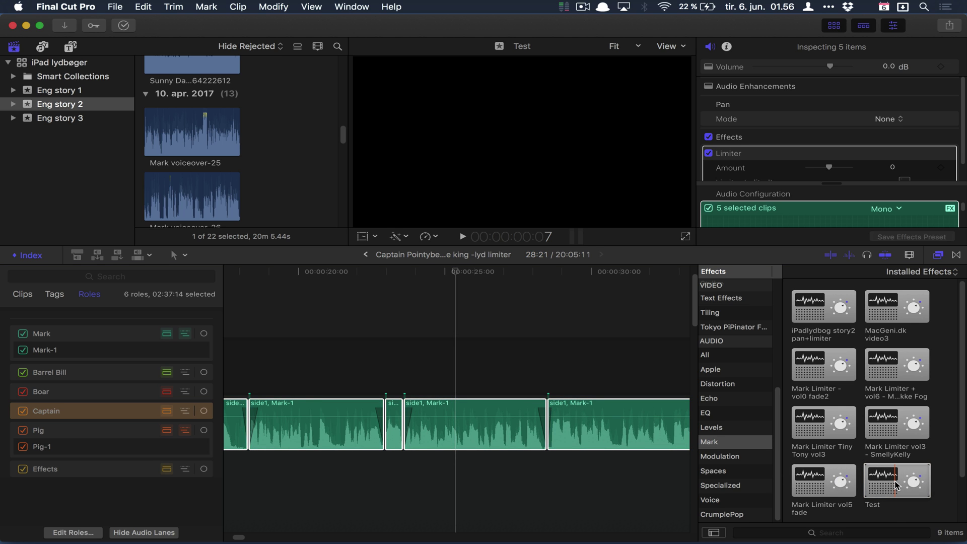
pyautogui.doubleClick(896, 485)
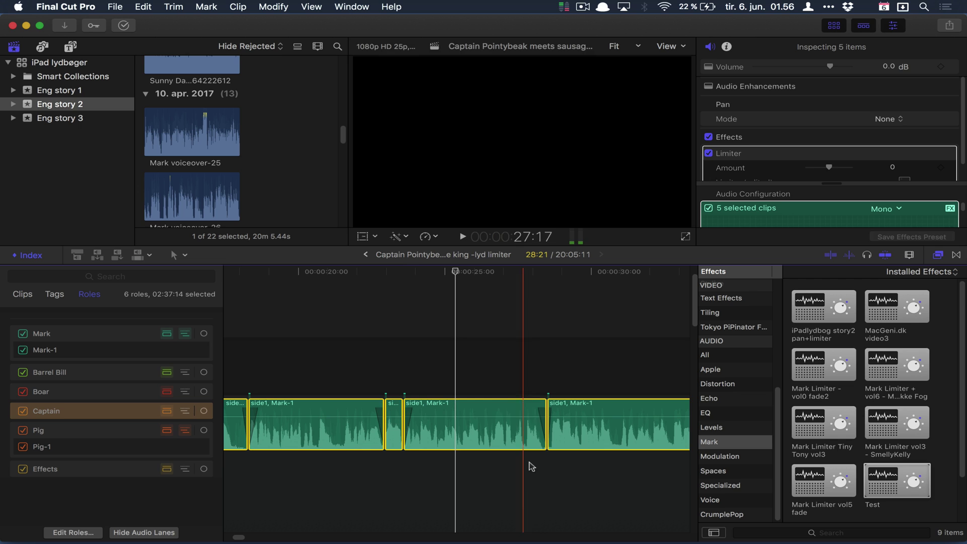
# Change the middle clip's fade length, then undo and redo it to keep the fades
pyautogui.moveTo(534, 407)
pyautogui.moveTo(539, 409); pyautogui.dragTo(538, 409)
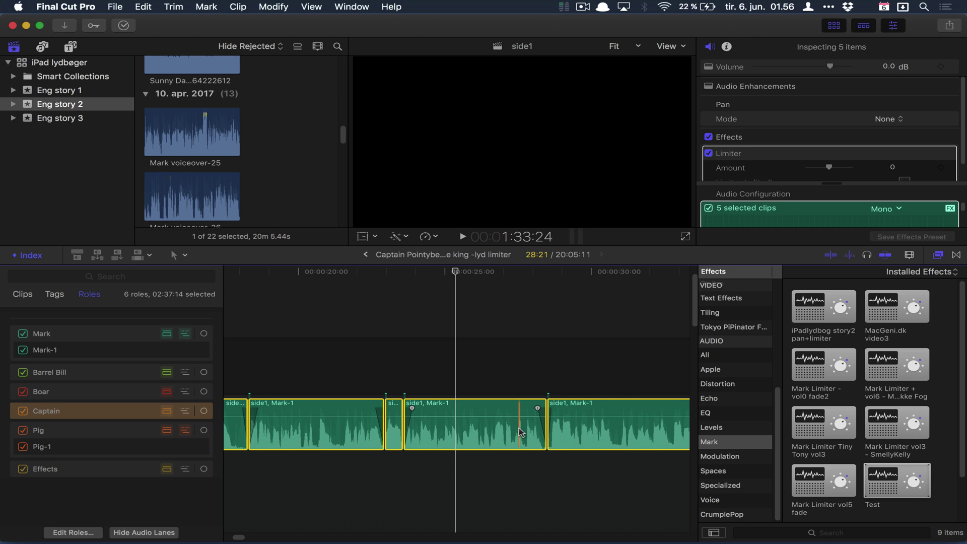
pyautogui.press('super+z')
pyautogui.press('super+shift+z')
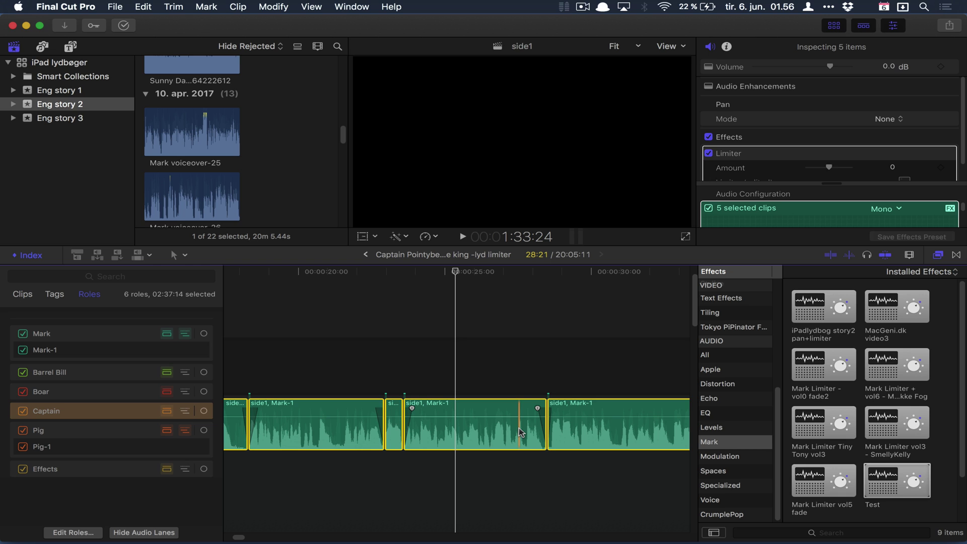